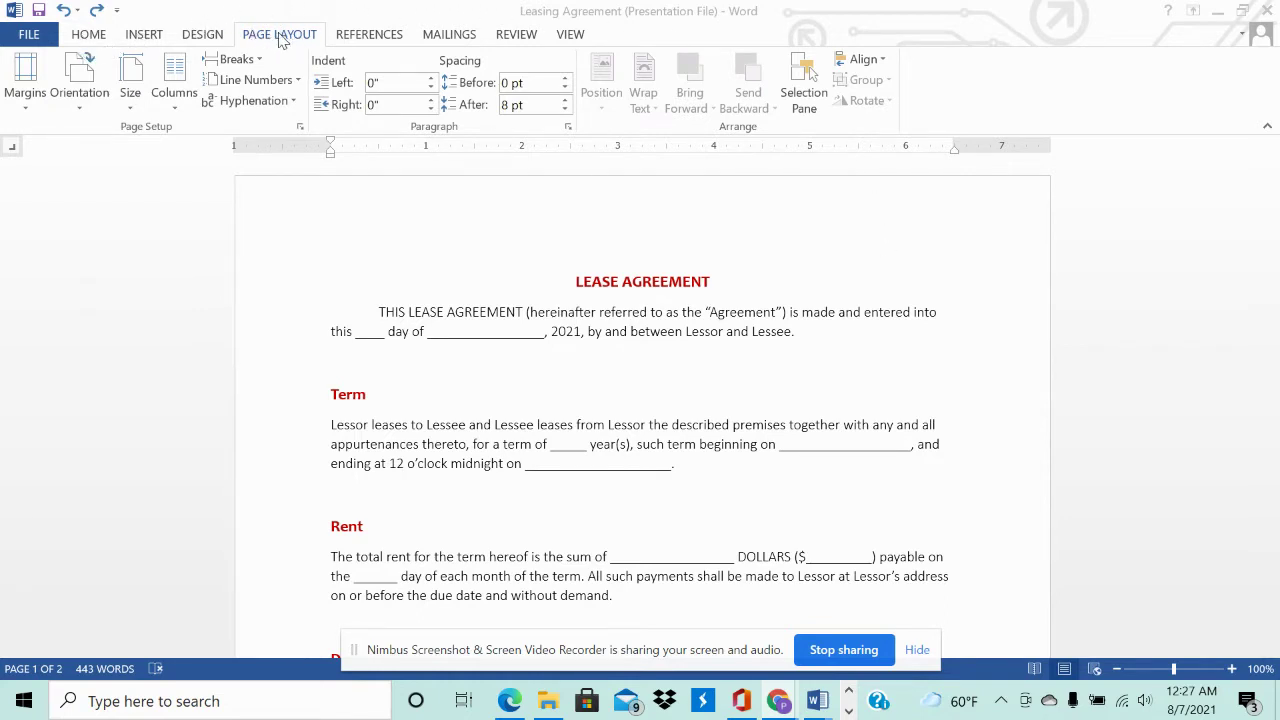
Set the lease agreement's top and bottom page margins to 0.5" in the page setup.
{"action": "left_click", "coordinate": [90, 36]}
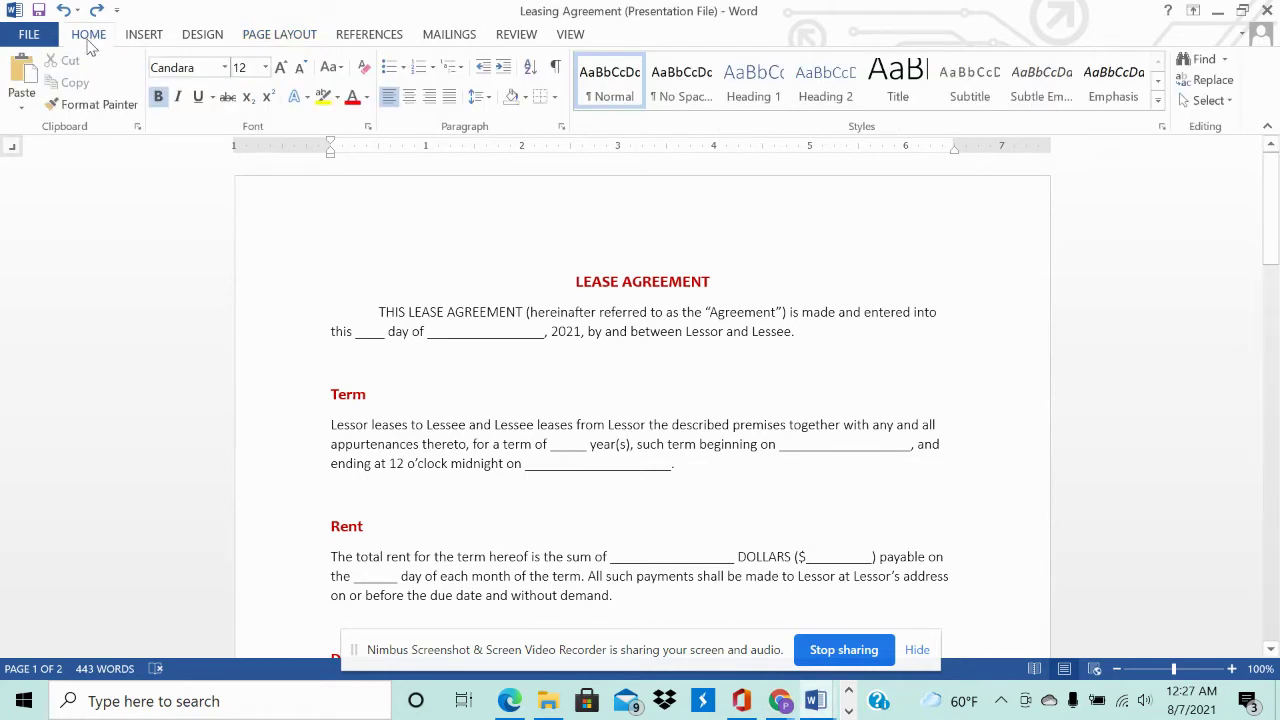
{"action": "left_click", "coordinate": [268, 38]}
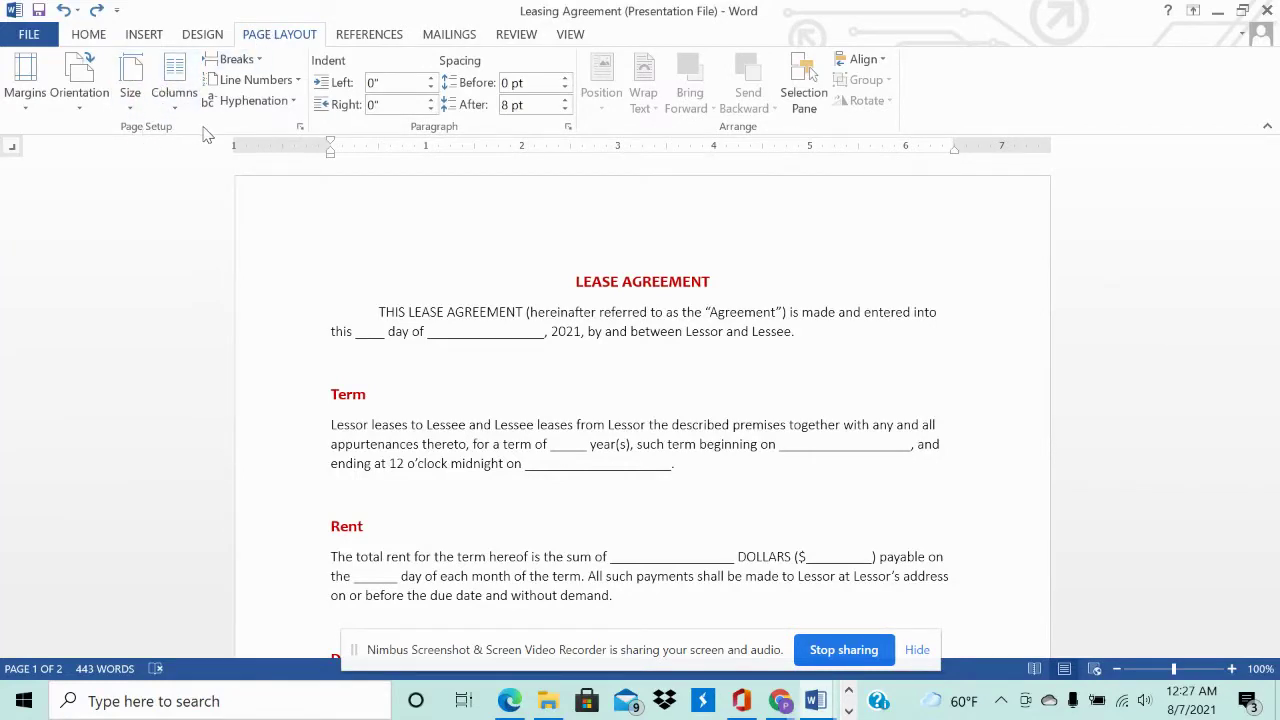
{"action": "left_click", "coordinate": [300, 128]}
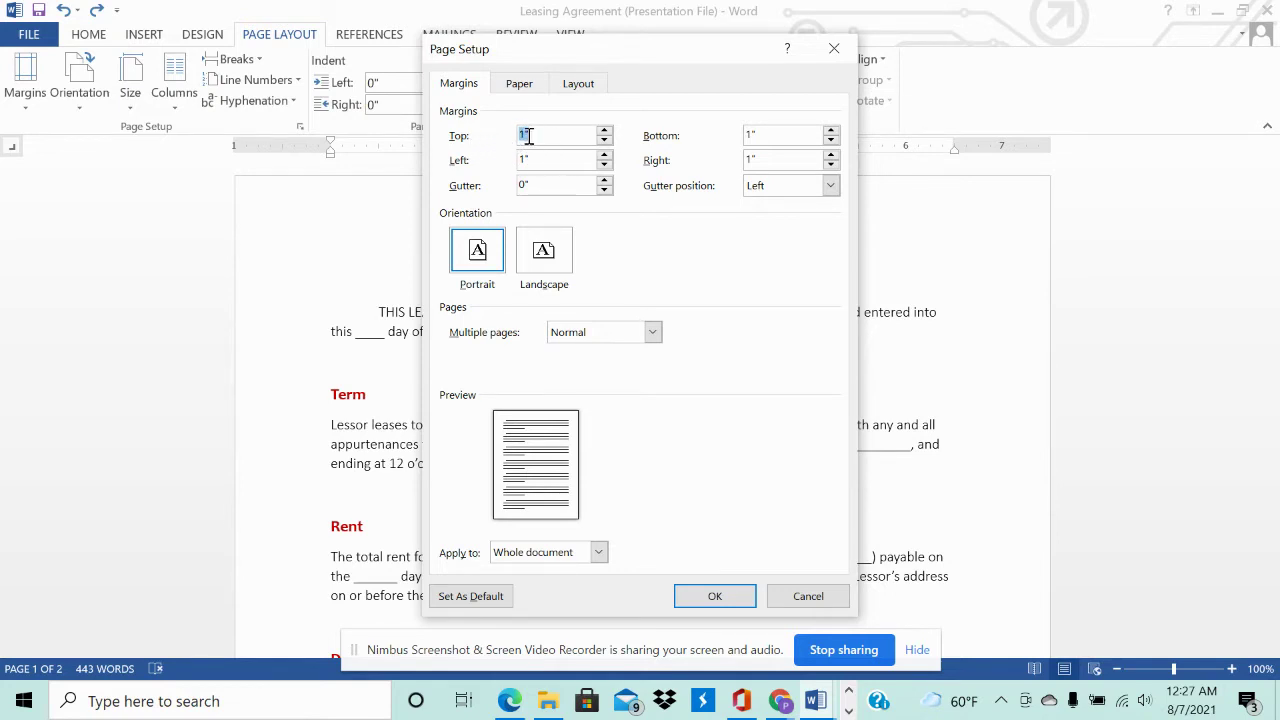
{"action": "left_click", "coordinate": [604, 141]}
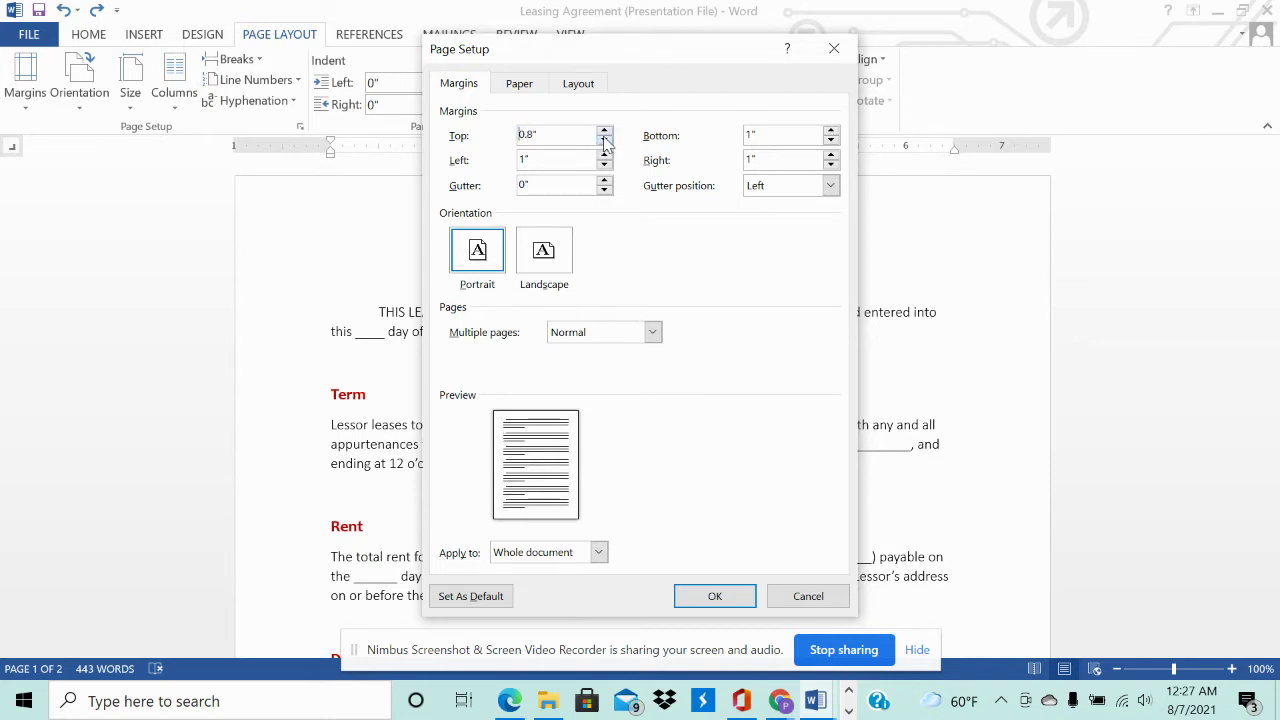
{"action": "left_click", "coordinate": [604, 141]}
{"action": "left_click", "coordinate": [604, 141]}
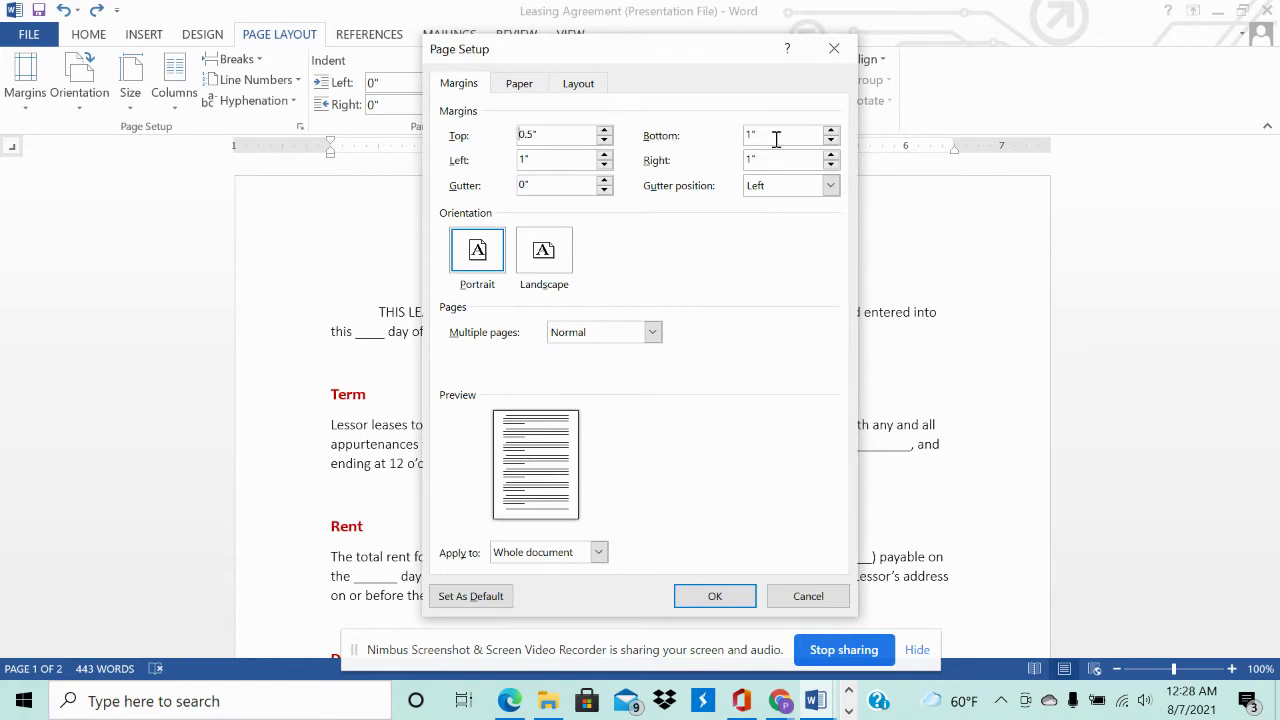
{"action": "left_click", "coordinate": [830, 141]}
Preview the page in landscape orientation and switch it back to portrait.
{"action": "left_click", "coordinate": [546, 257]}
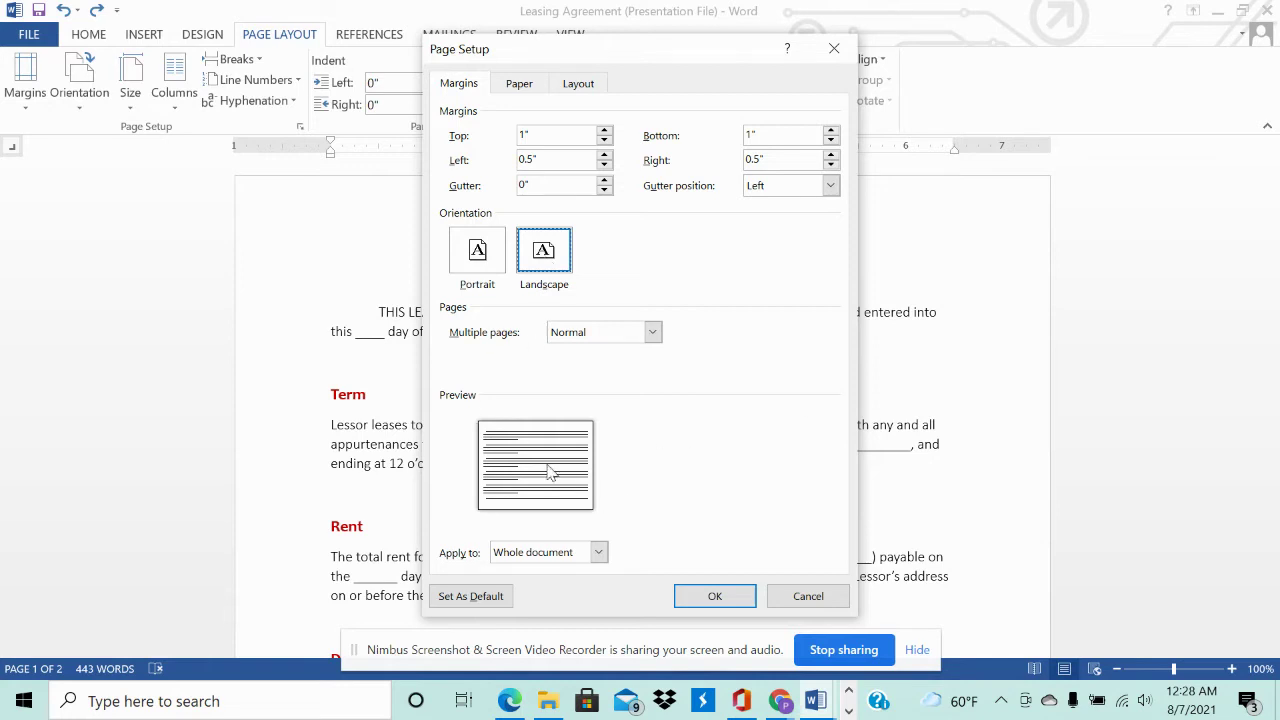
{"action": "left_click", "coordinate": [480, 255]}
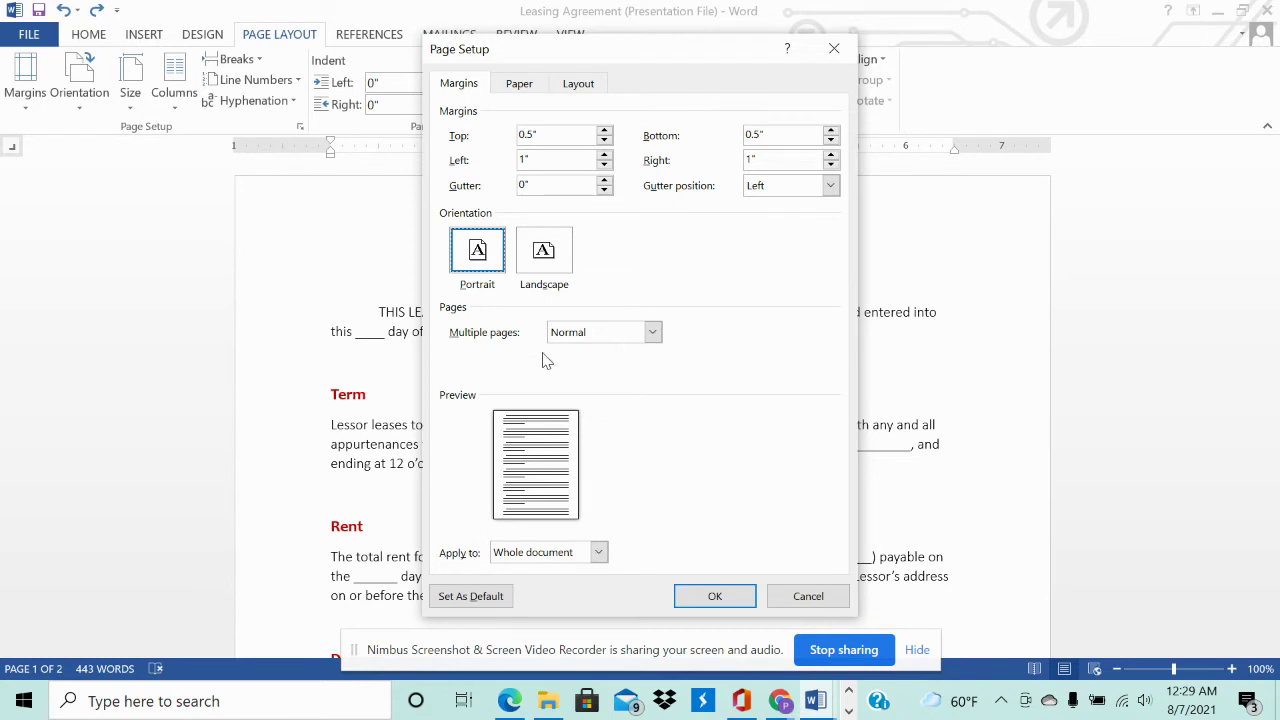
{"action": "left_click", "coordinate": [549, 254]}
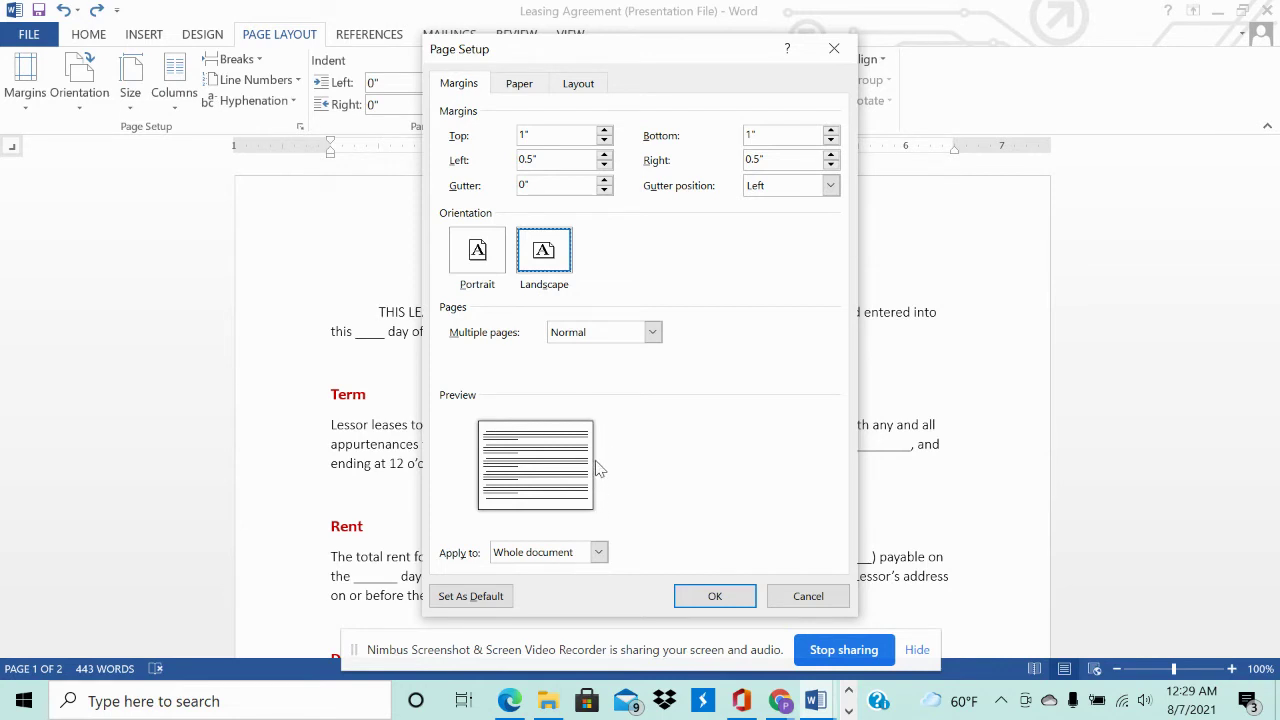
{"action": "left_click", "coordinate": [479, 256]}
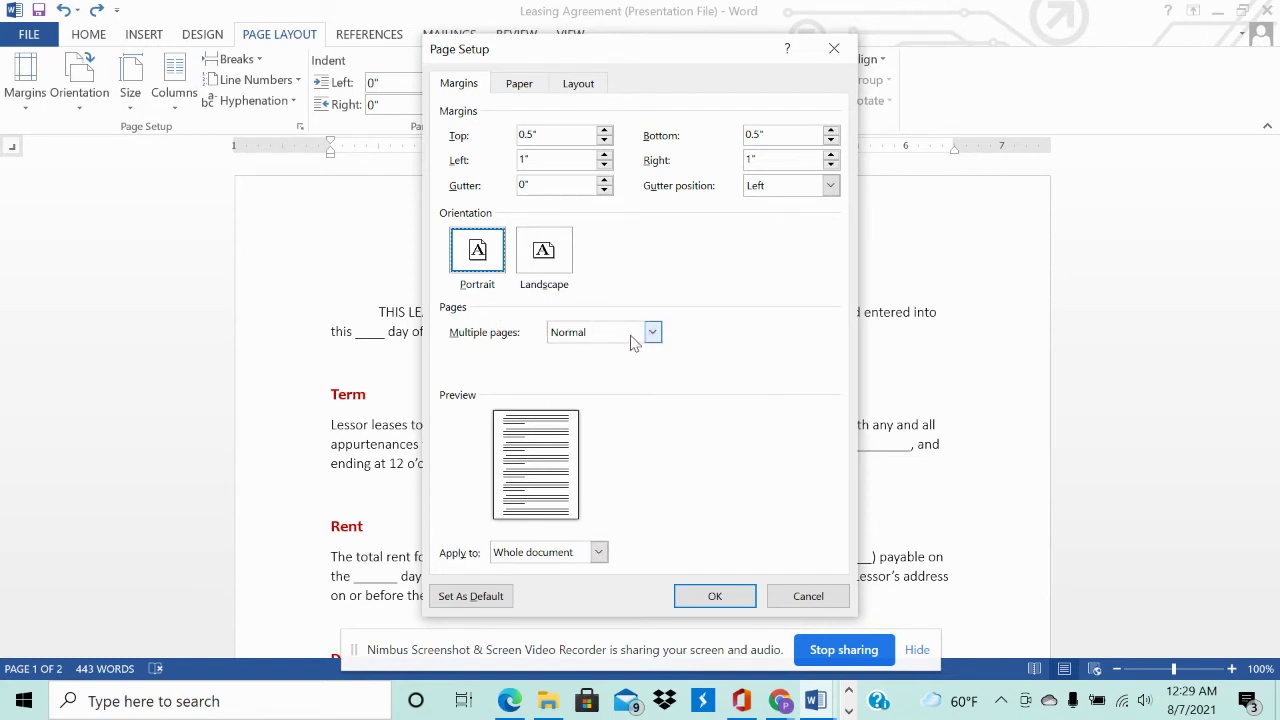
{"action": "left_click", "coordinate": [652, 333]}
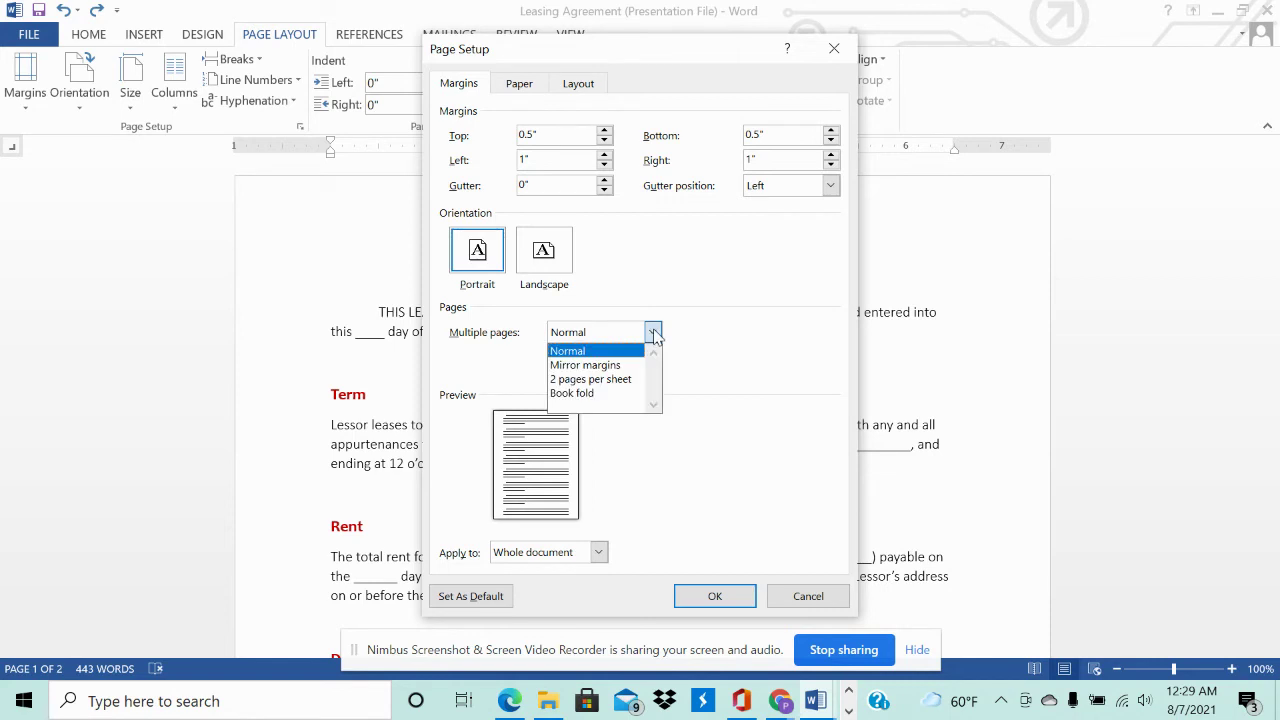
{"action": "left_click", "coordinate": [653, 334]}
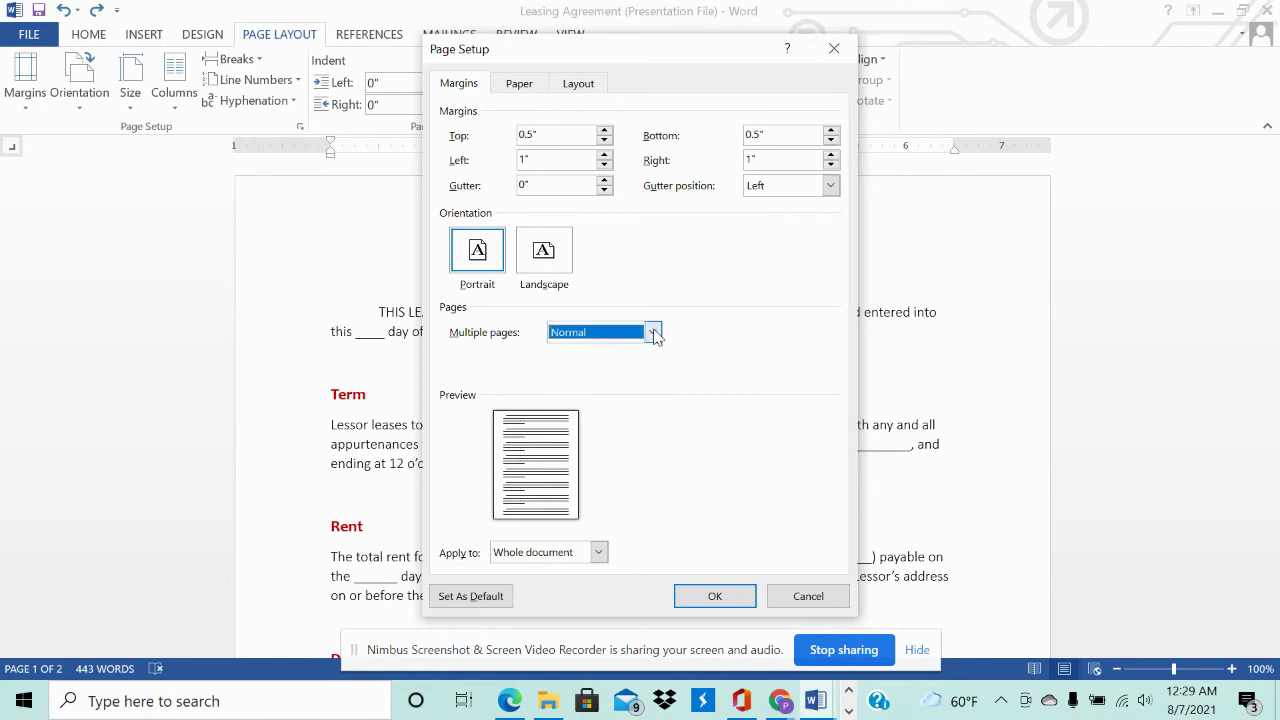
{"action": "left_click", "coordinate": [599, 553]}
{"action": "left_click", "coordinate": [600, 554]}
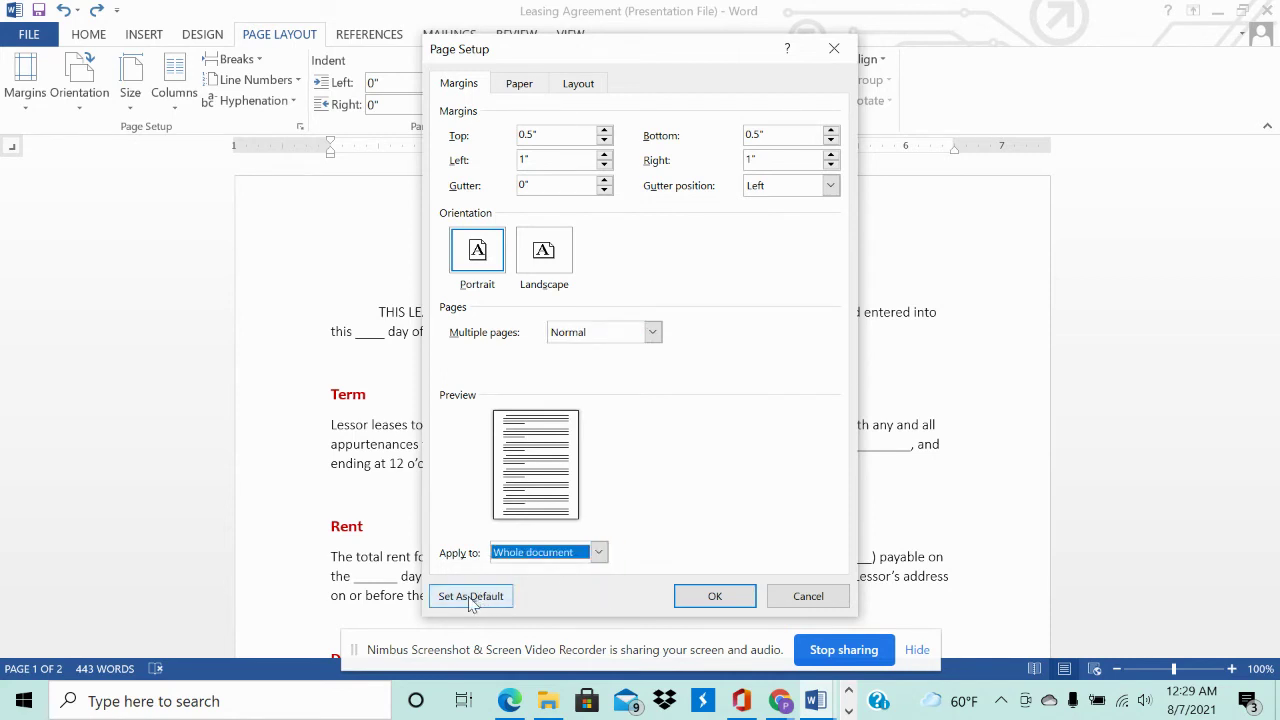
Try the Legal and Executive paper sizes in the page setup and return the paper size to Letter.
{"action": "left_click", "coordinate": [519, 86]}
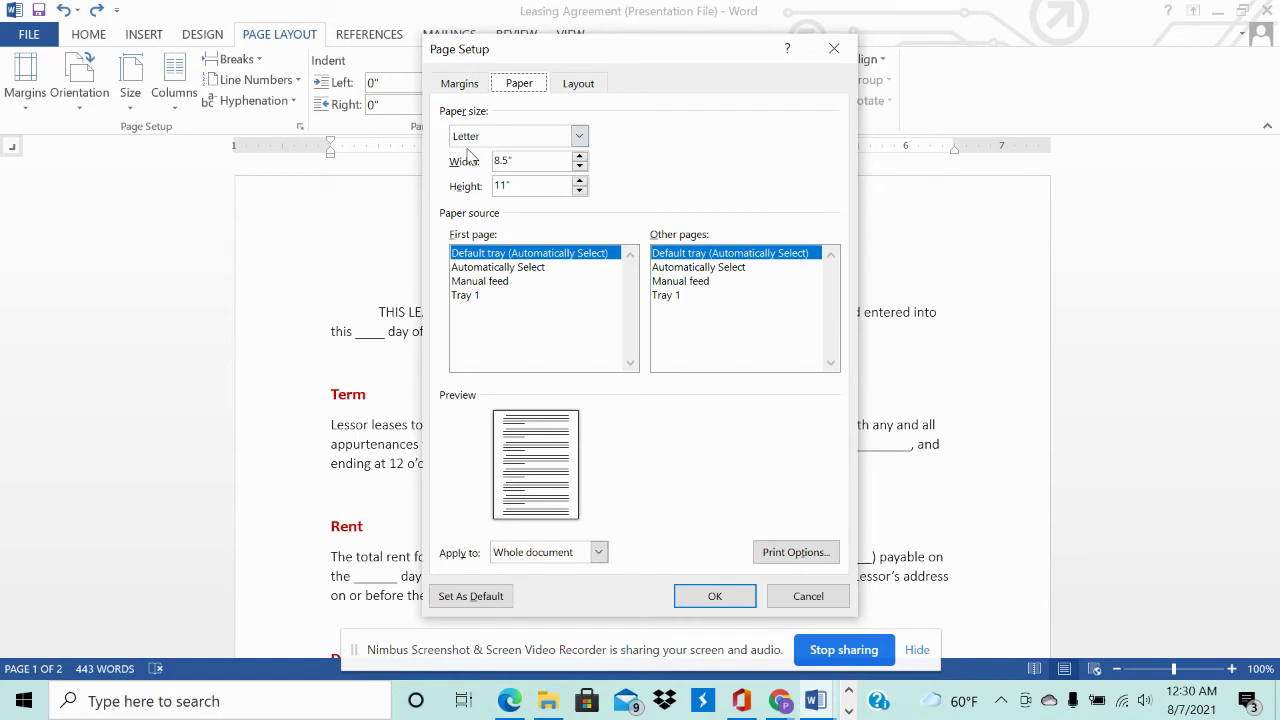
{"action": "left_click", "coordinate": [579, 138]}
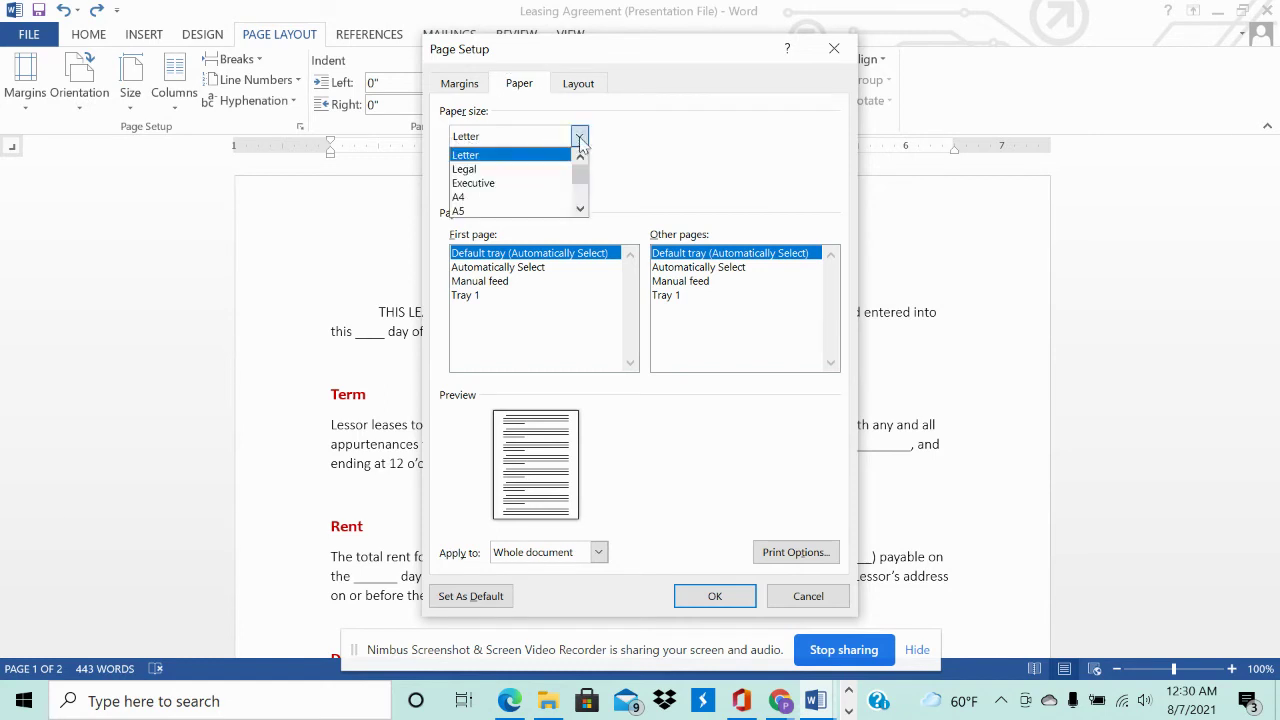
{"action": "left_click", "coordinate": [484, 170]}
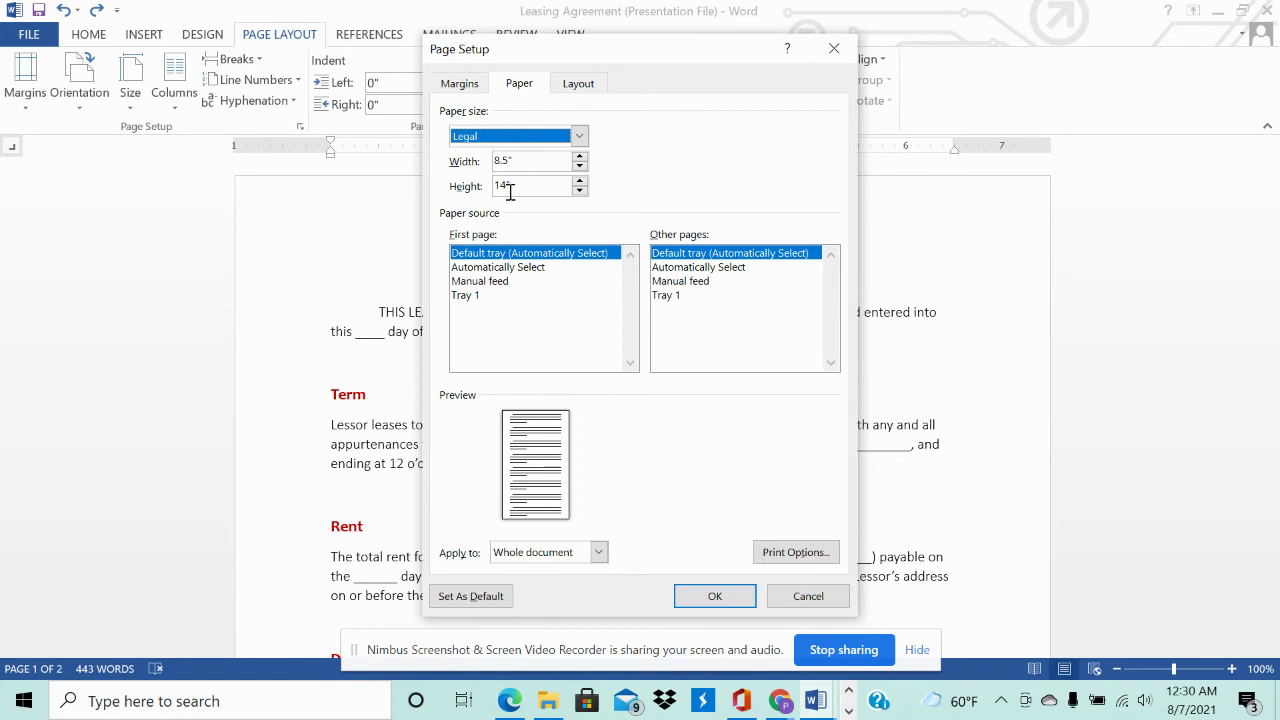
{"action": "left_click", "coordinate": [579, 137]}
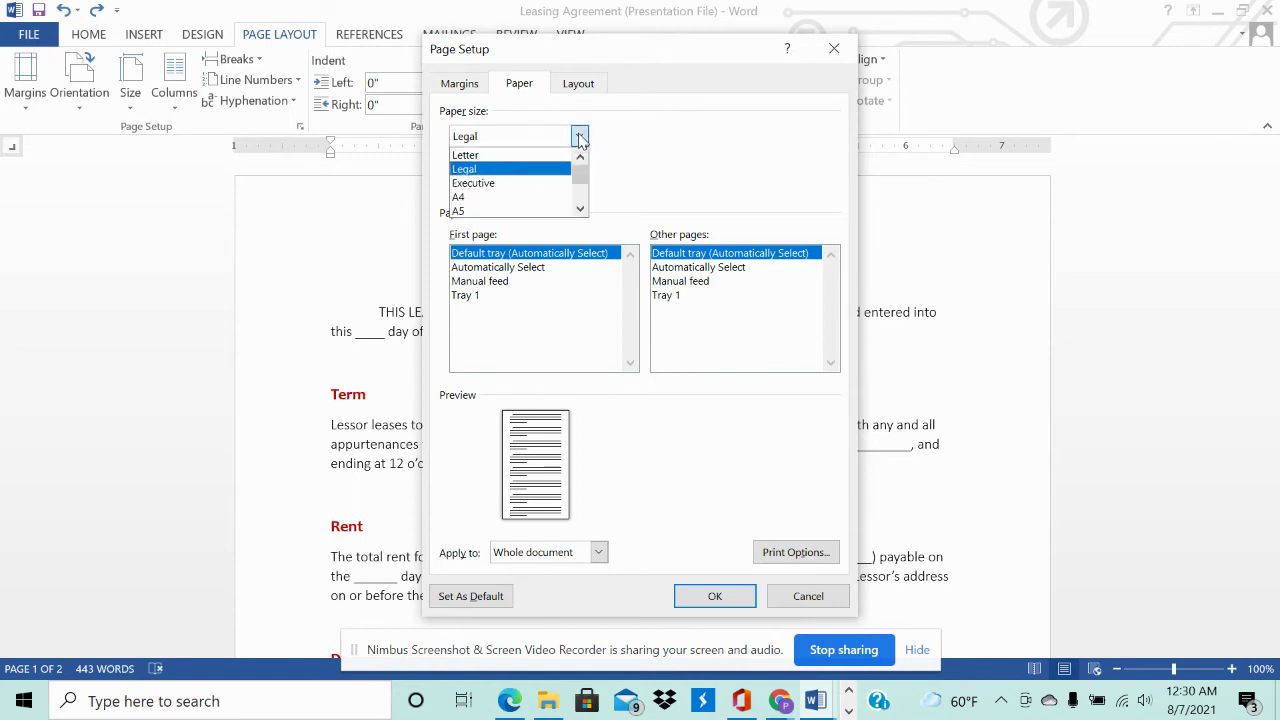
{"action": "left_click", "coordinate": [500, 184]}
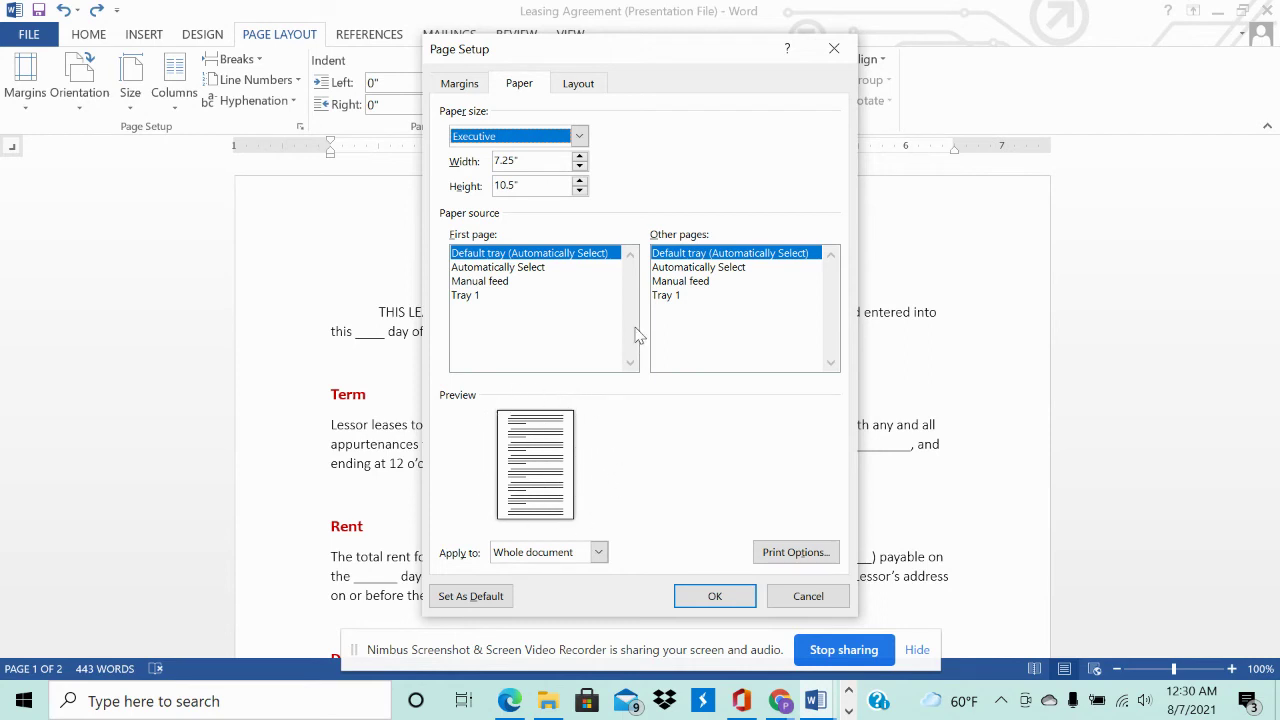
{"action": "left_click", "coordinate": [580, 137]}
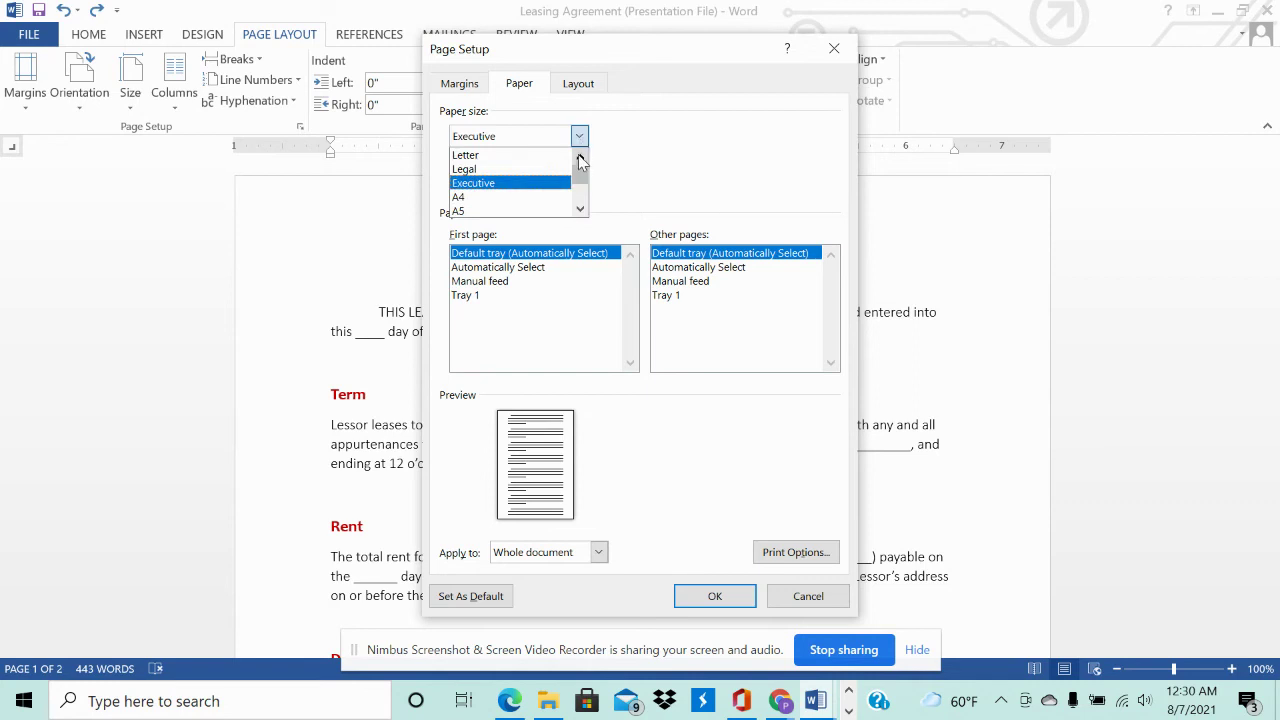
{"action": "left_click", "coordinate": [476, 158]}
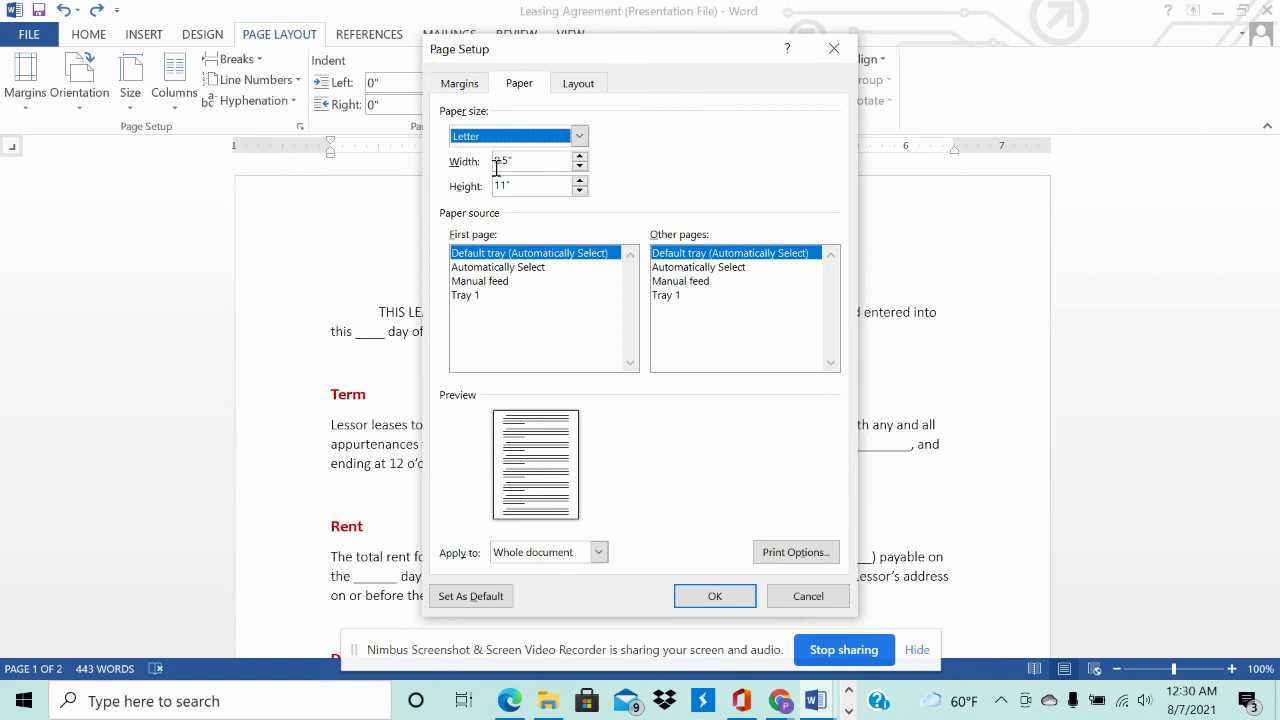
Apply the page setup to the whole document and review the margins from the first page to the second.
{"action": "left_click", "coordinate": [452, 86]}
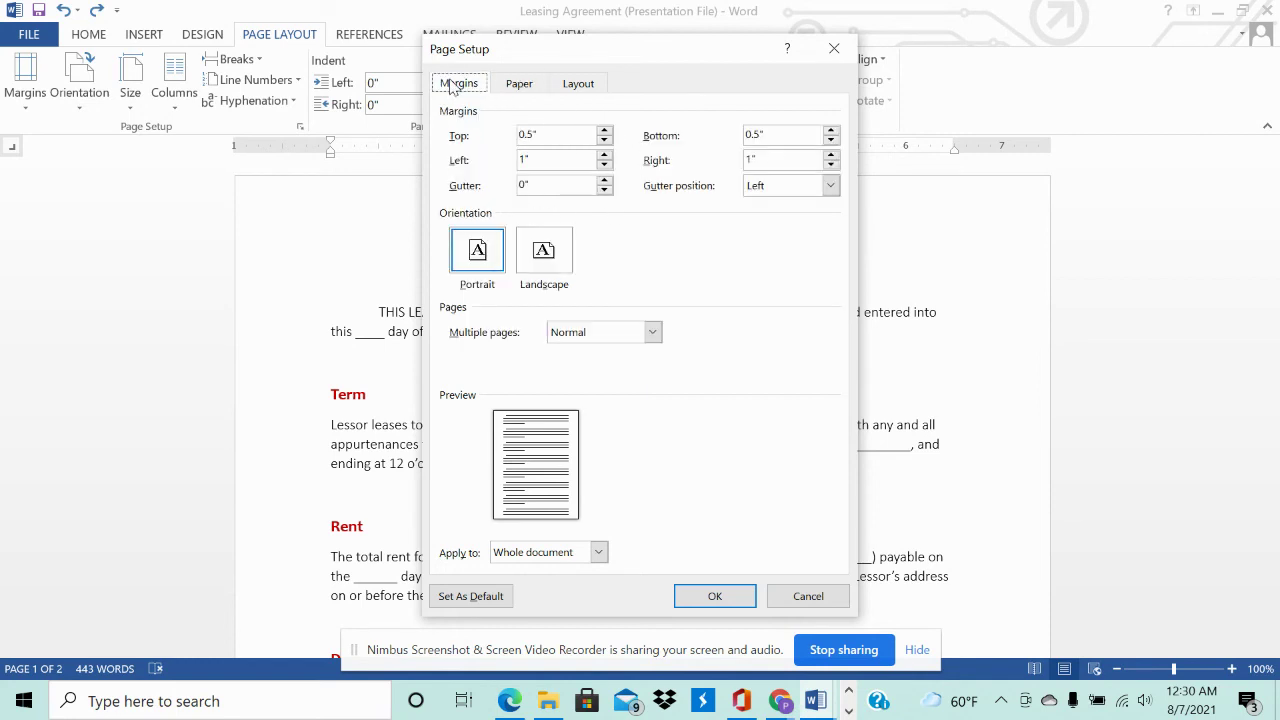
{"action": "left_click", "coordinate": [520, 86]}
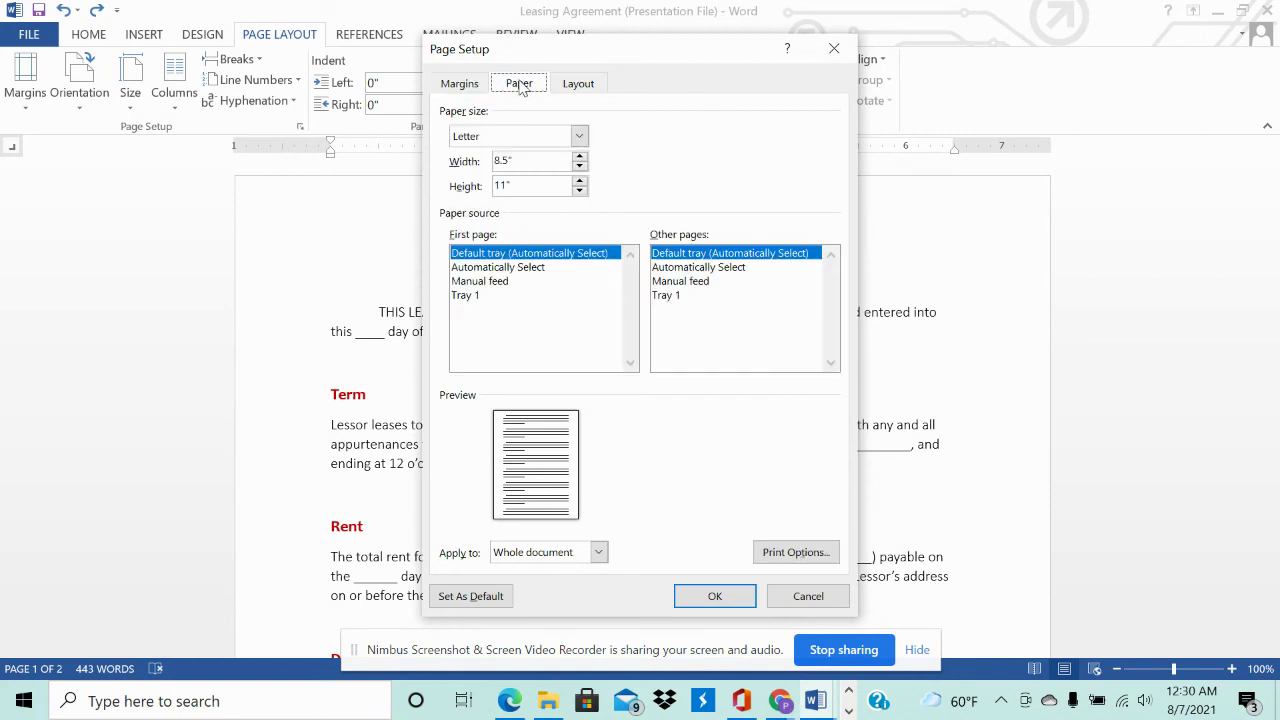
{"action": "left_click", "coordinate": [710, 595]}
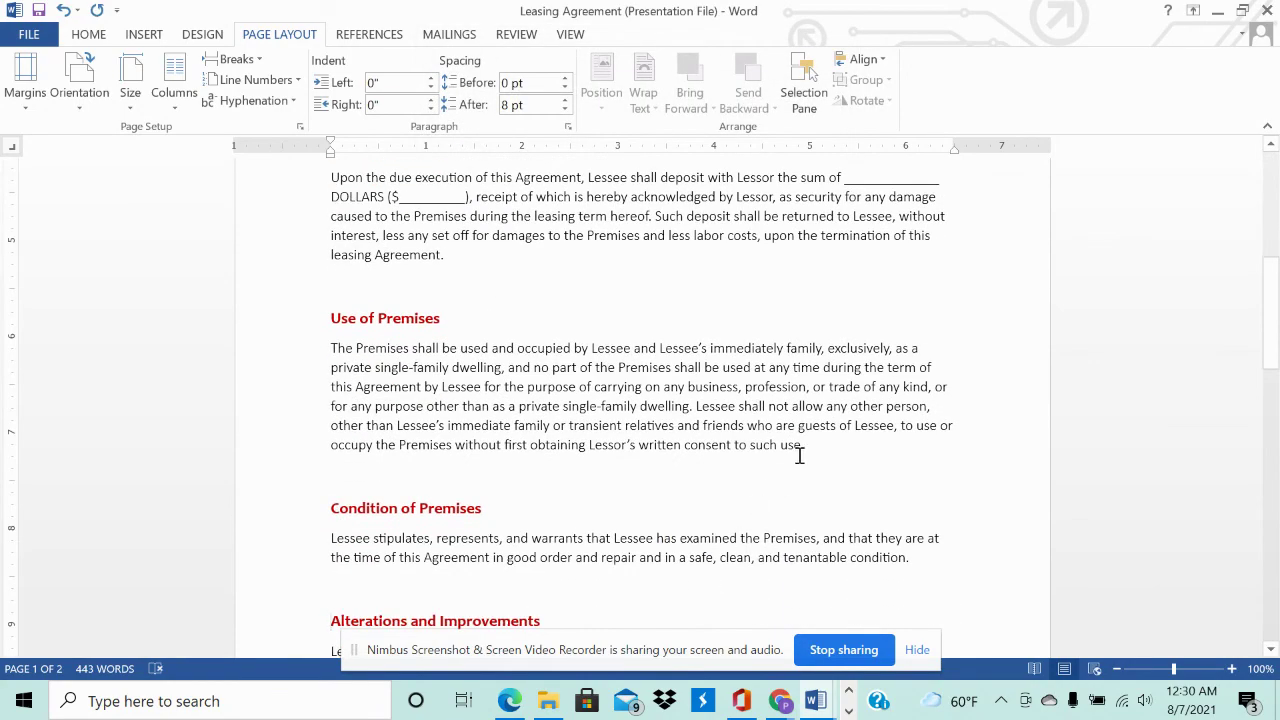
{"action": "scroll", "coordinate": [823, 434], "scroll_direction": "up", "scroll_amount": 4}
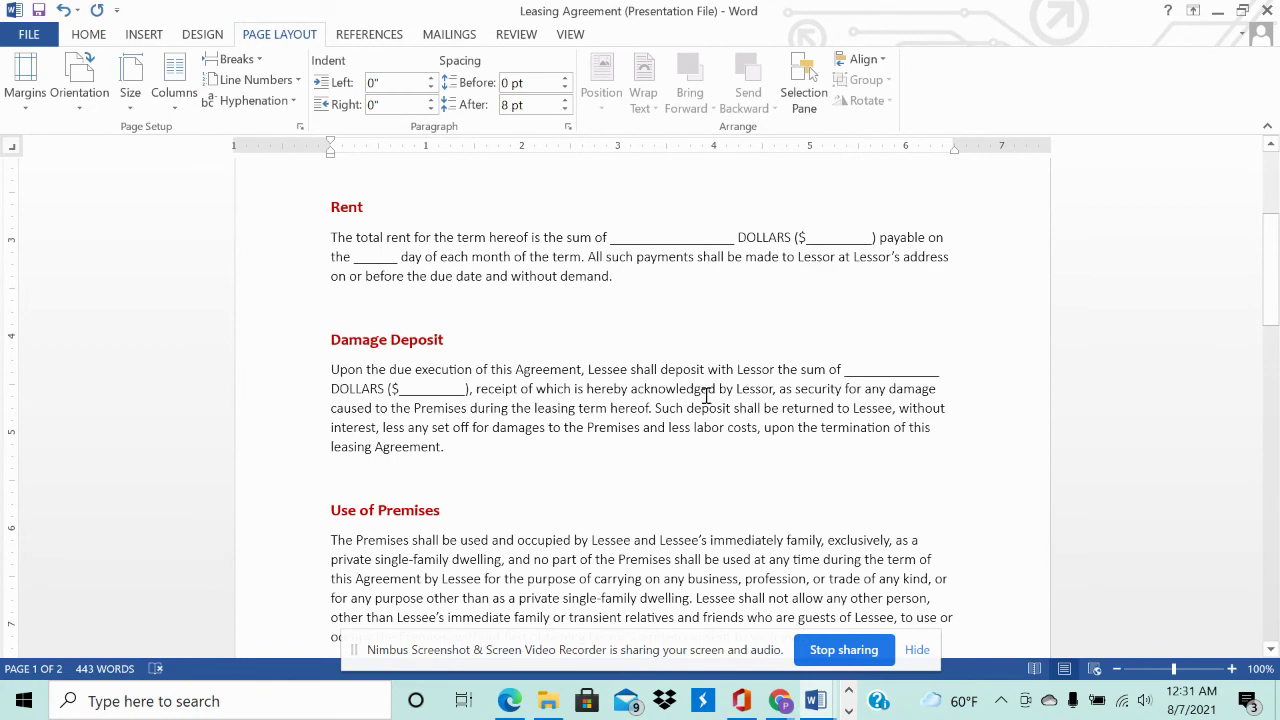
{"action": "scroll", "coordinate": [977, 360], "scroll_direction": "up", "scroll_amount": 2}
{"action": "scroll", "coordinate": [977, 360], "scroll_direction": "up", "scroll_amount": 4}
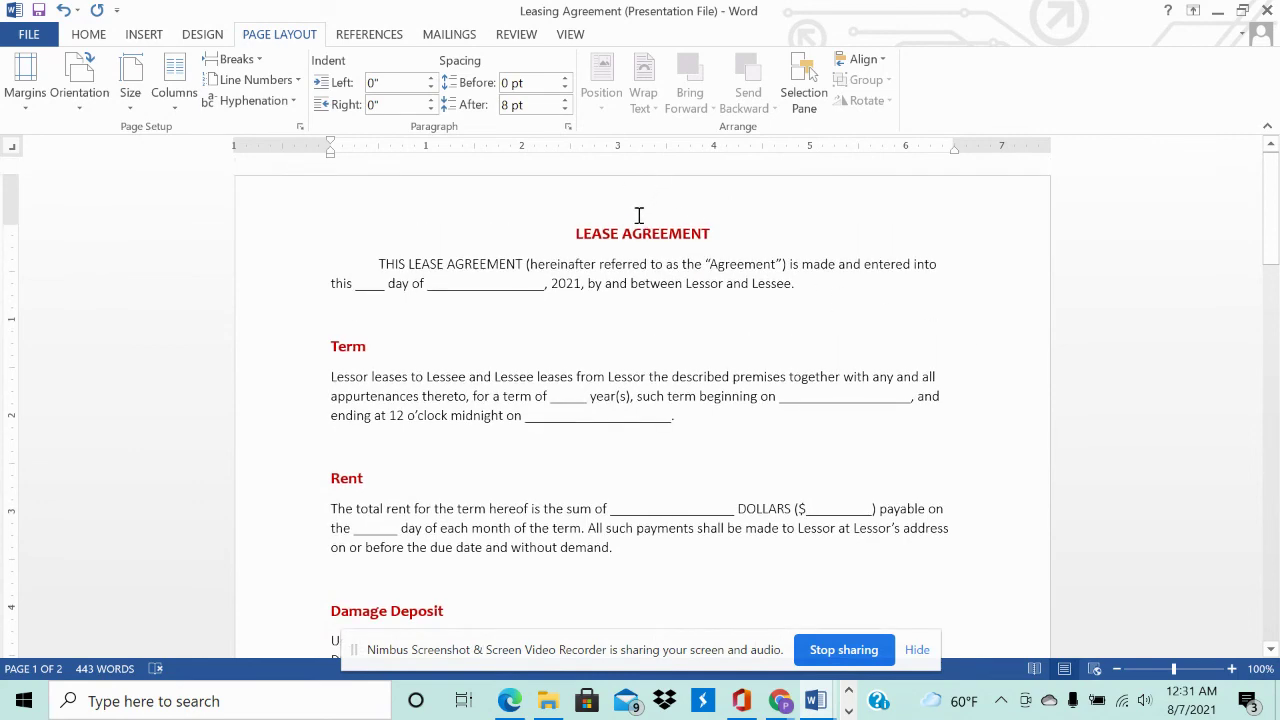
{"action": "scroll", "coordinate": [945, 356], "scroll_direction": "down", "scroll_amount": 7}
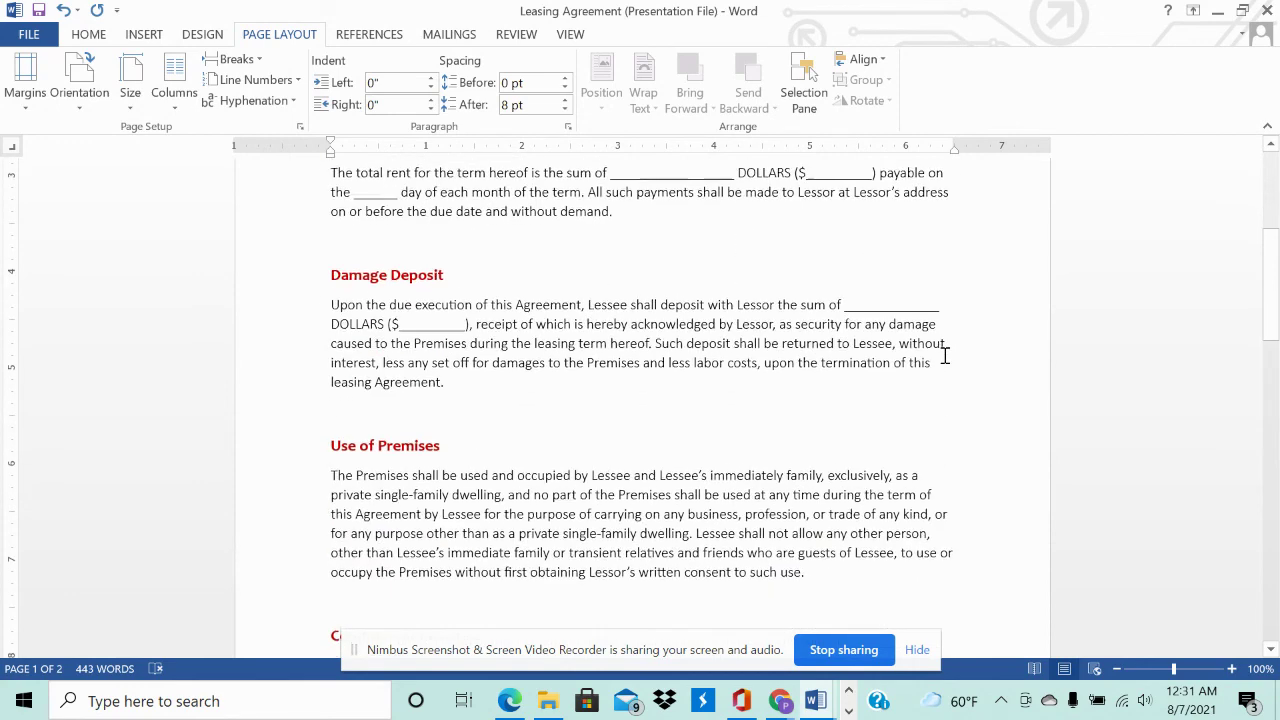
{"action": "scroll", "coordinate": [945, 356], "scroll_direction": "down", "scroll_amount": 10}
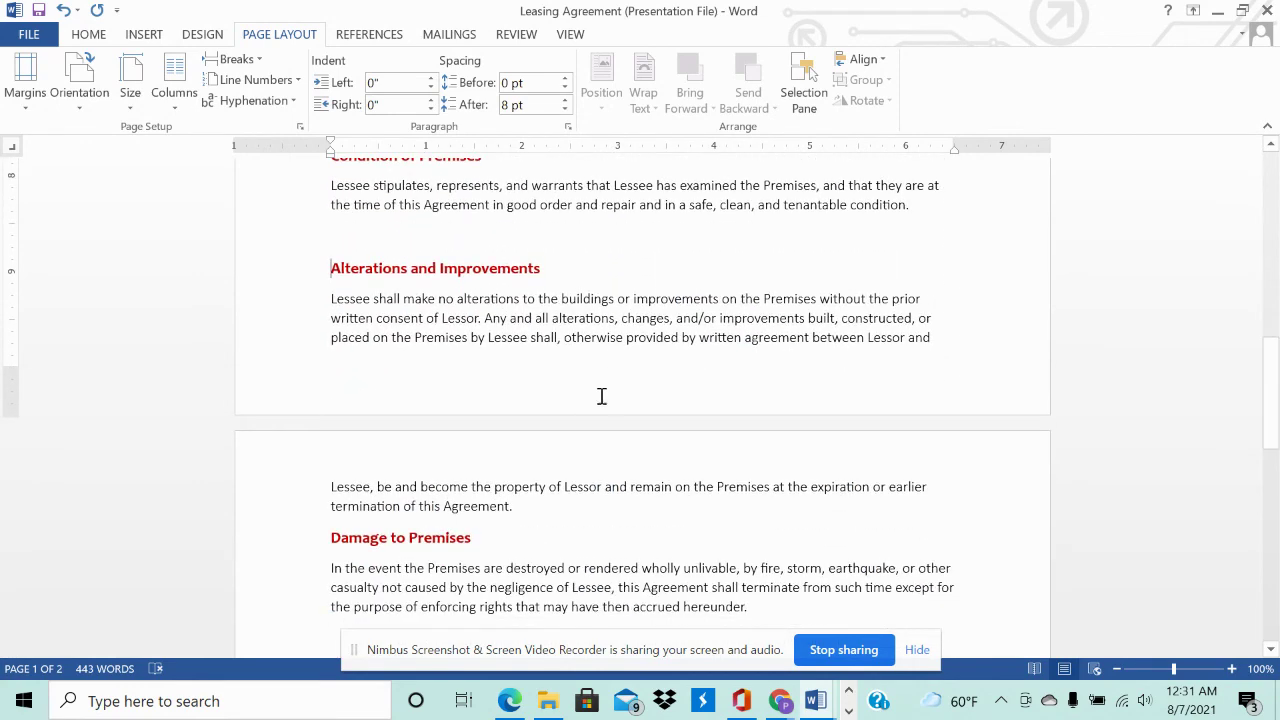